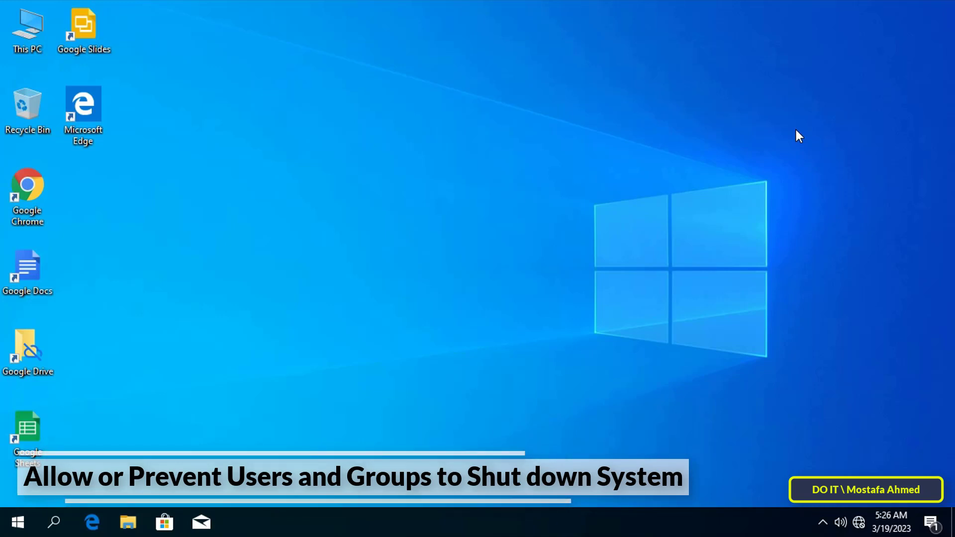
Run secpol.msc from the Run box to launch the Local Security Policy console
{"action": "key", "text": "super+r"}
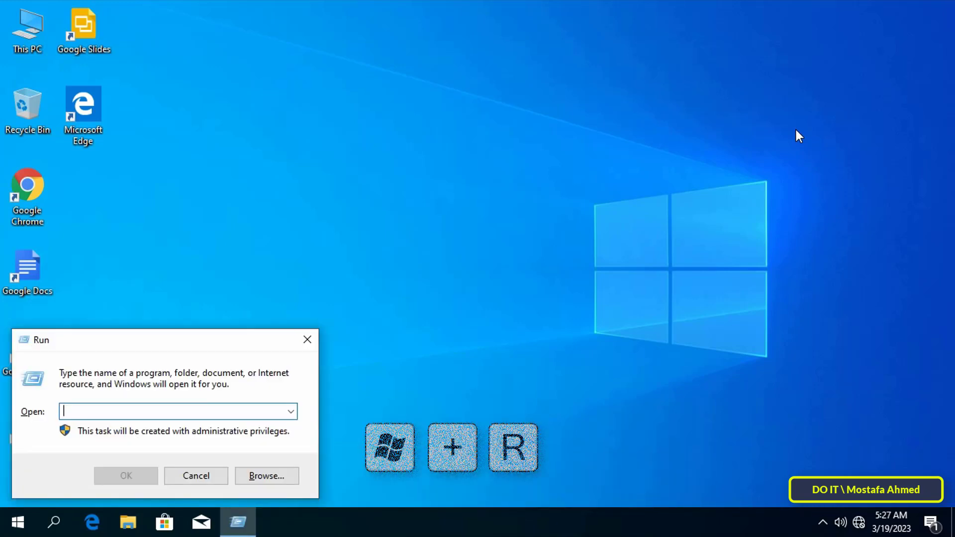
{"action": "type", "text": "s"}
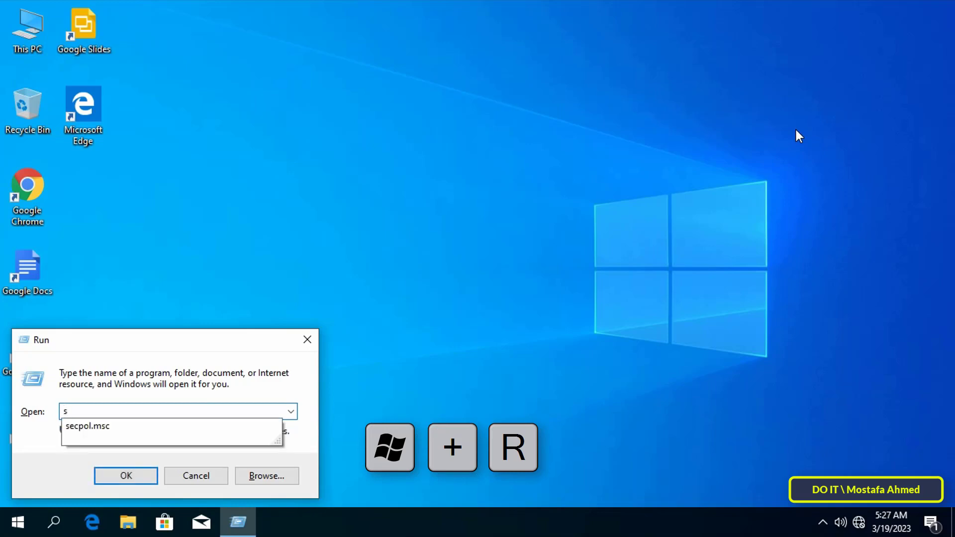
{"action": "type", "text": "ec"}
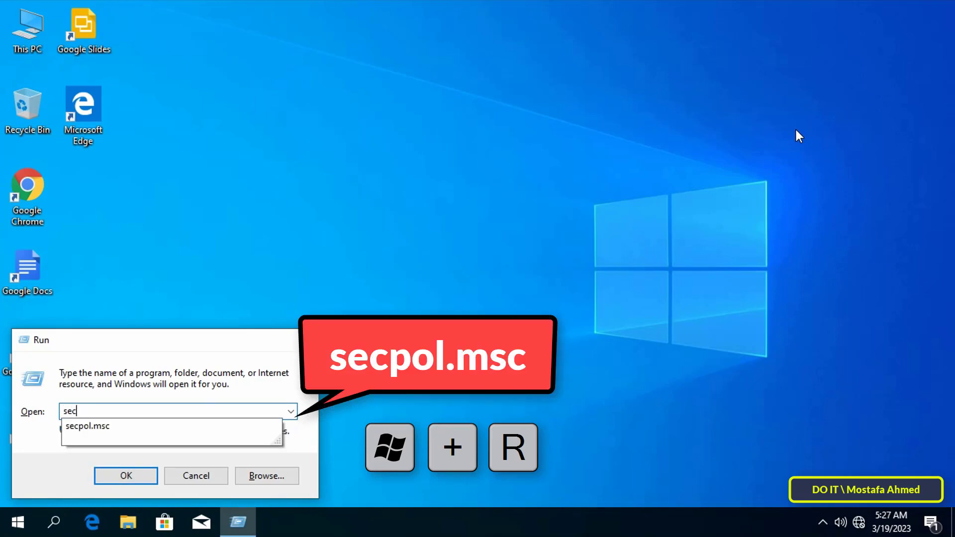
{"action": "type", "text": "pol"}
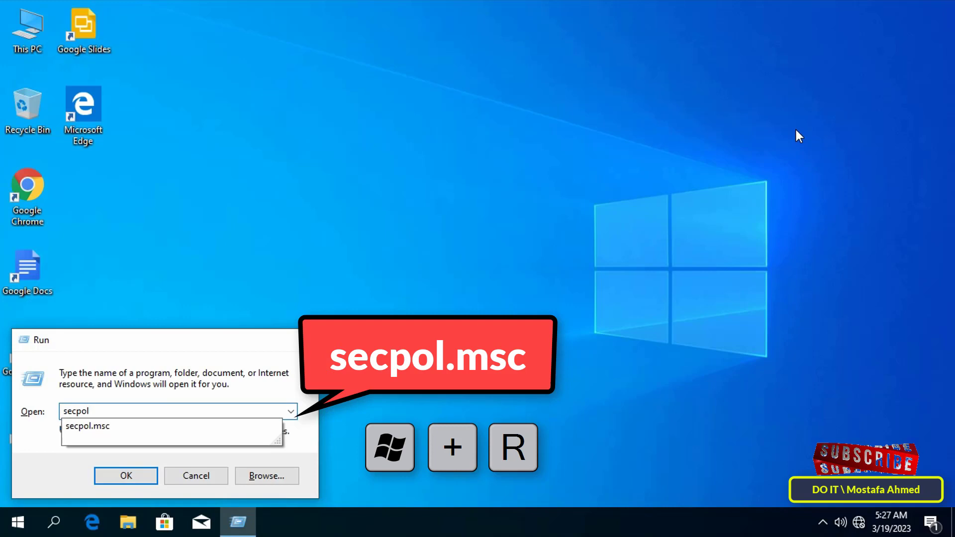
{"action": "type", "text": ".msc"}
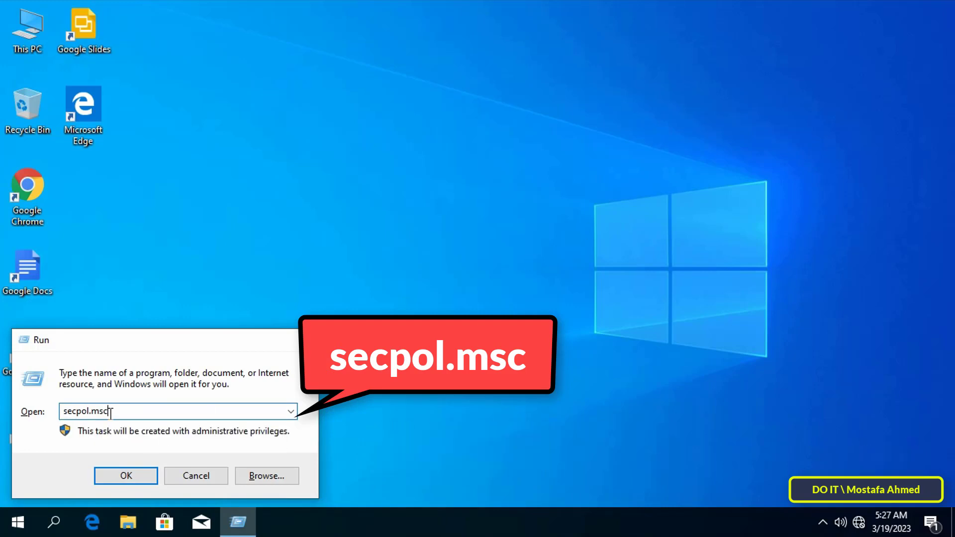
{"action": "left_click", "coordinate": [128, 475]}
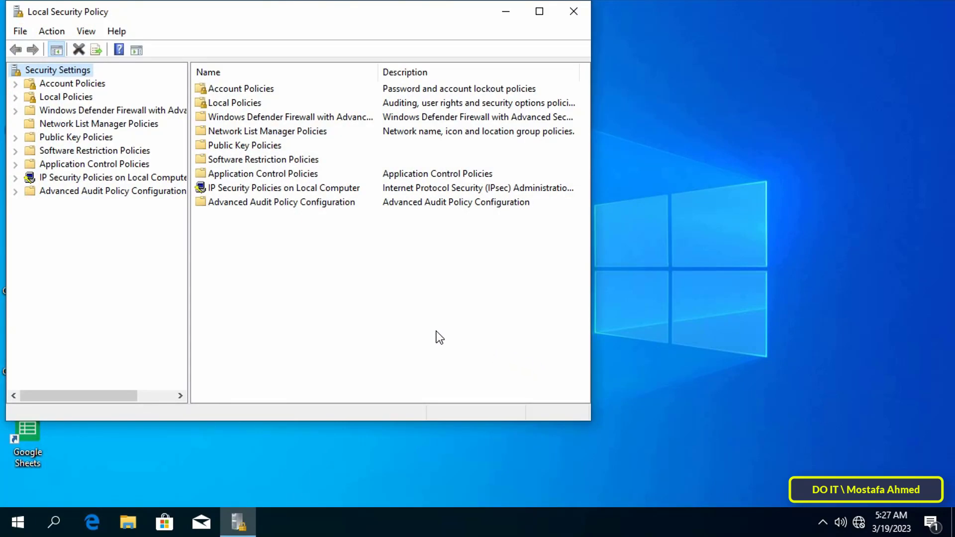
Maximize the console, widen the tree pane and list User Rights Assignment at 'Shut down the system'
{"action": "left_click", "coordinate": [539, 11]}
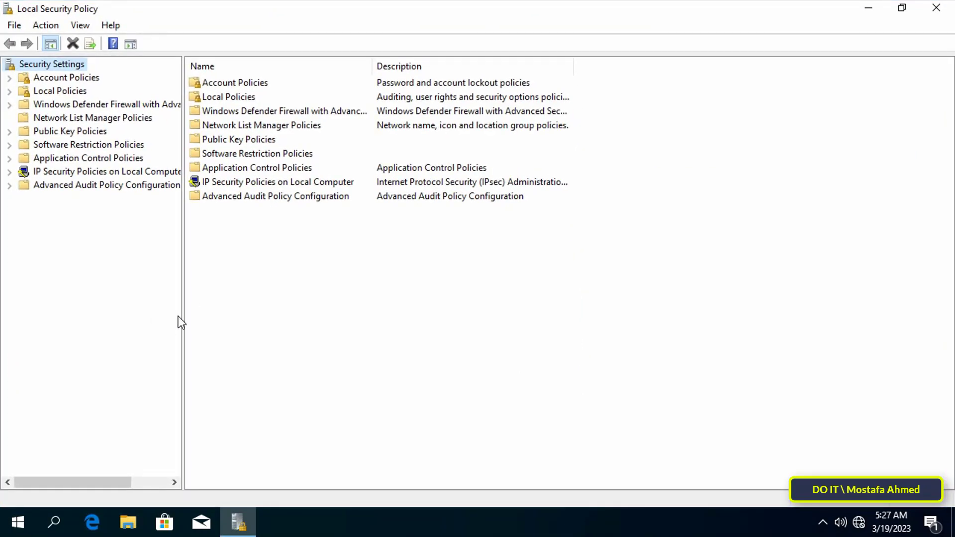
{"action": "left_click_drag", "start_coordinate": [181, 309], "coordinate": [252, 313]}
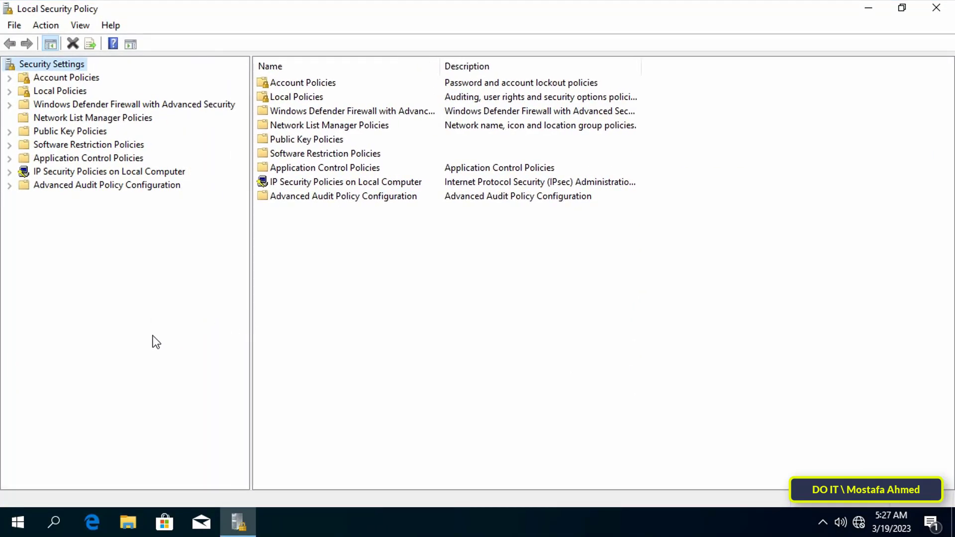
{"action": "left_click", "coordinate": [48, 92]}
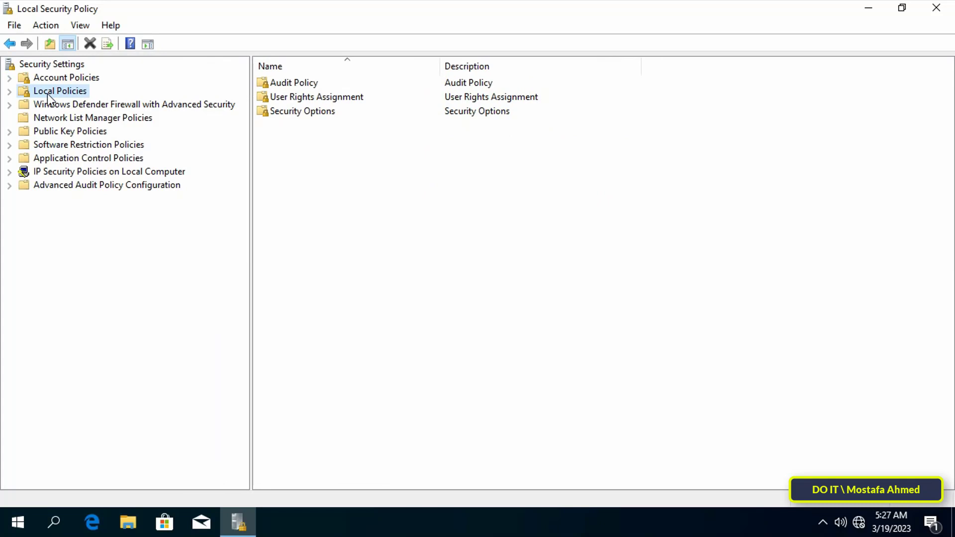
{"action": "left_click", "coordinate": [10, 93]}
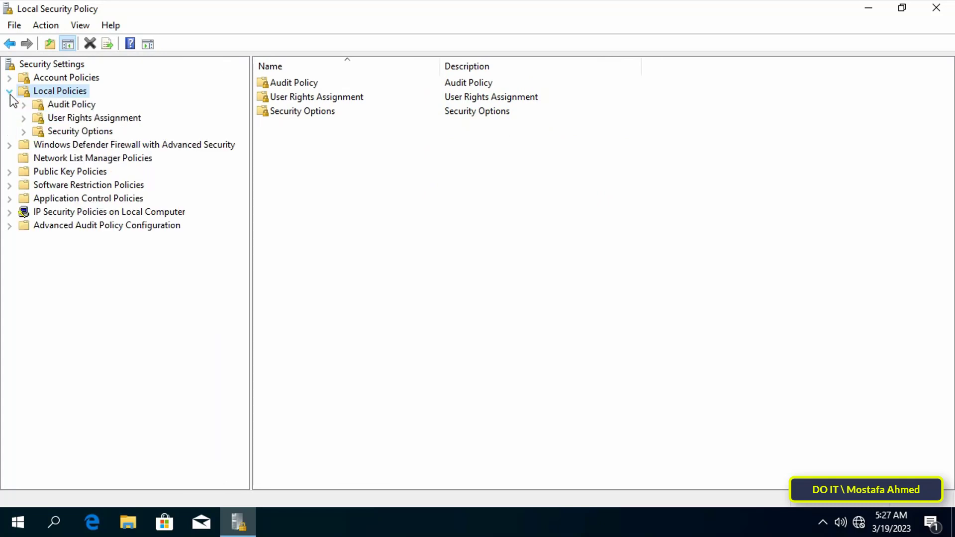
{"action": "left_click", "coordinate": [45, 121]}
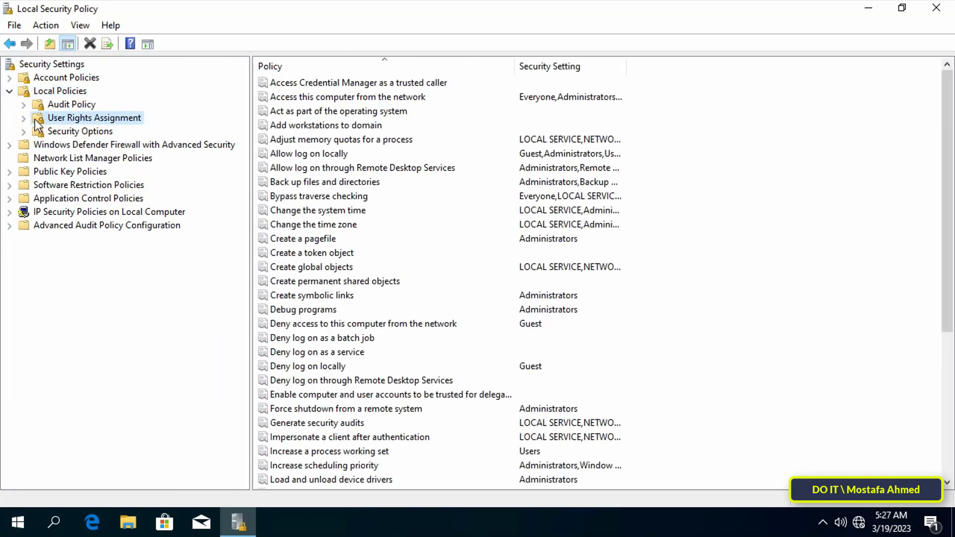
{"action": "left_click", "coordinate": [418, 64]}
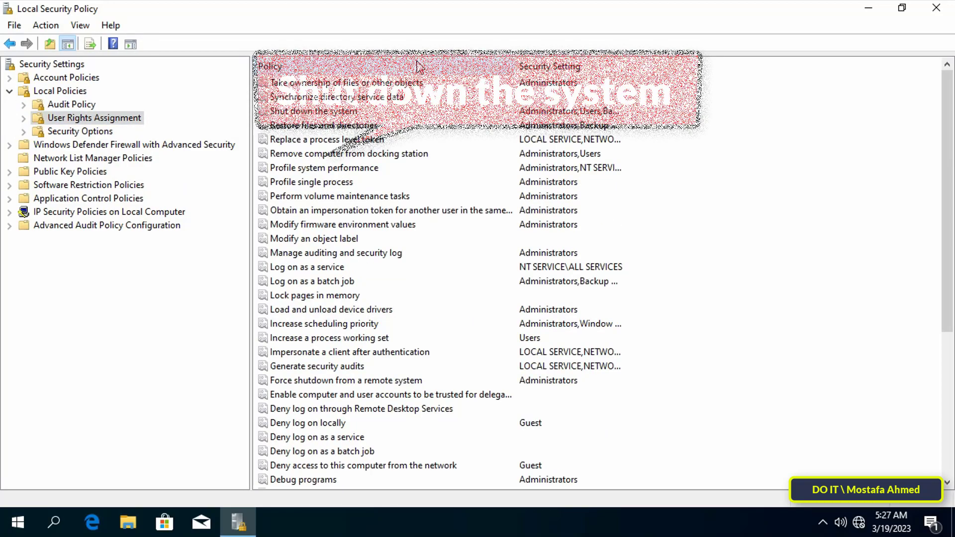
{"action": "left_click", "coordinate": [421, 66]}
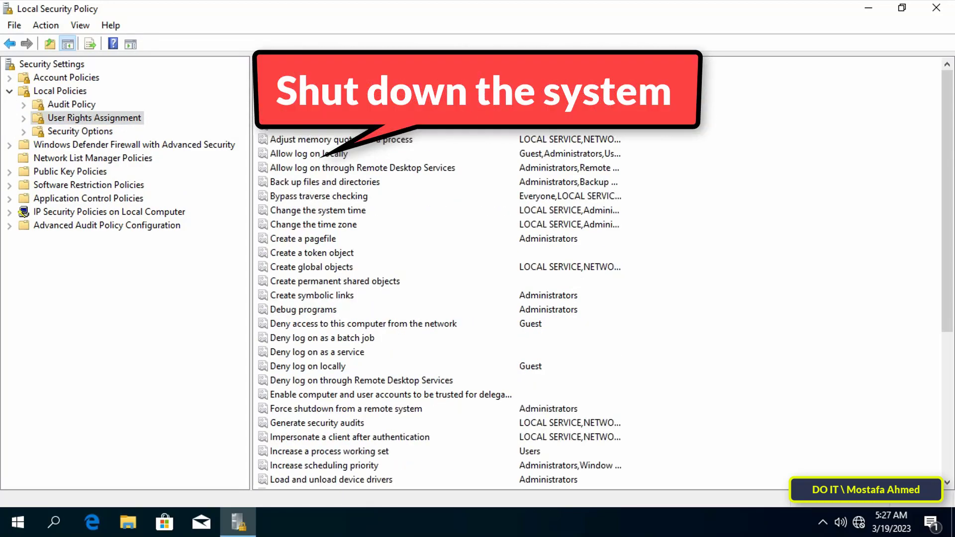
{"action": "key", "text": "s"}
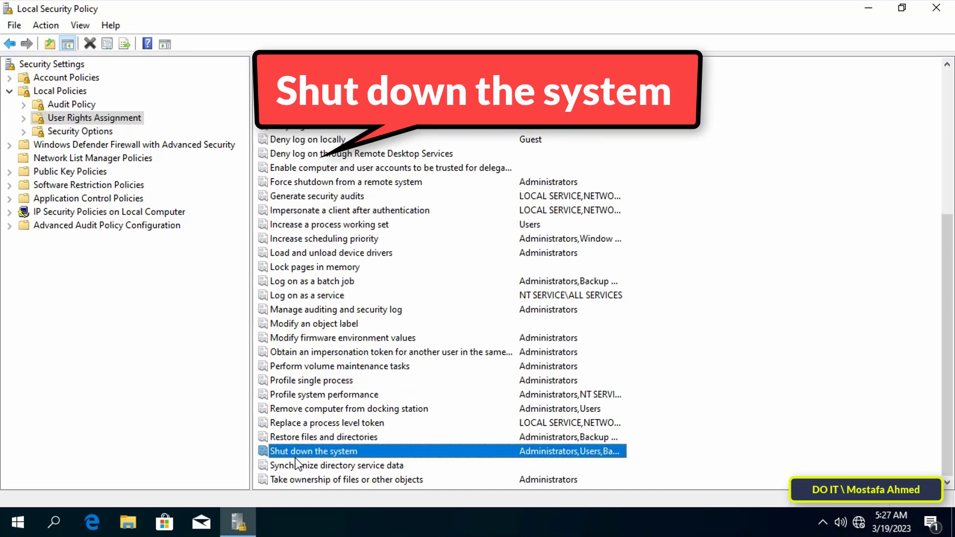
Remove the Users group from the 'Shut down the system' right and apply the change
{"action": "double_click", "coordinate": [349, 452]}
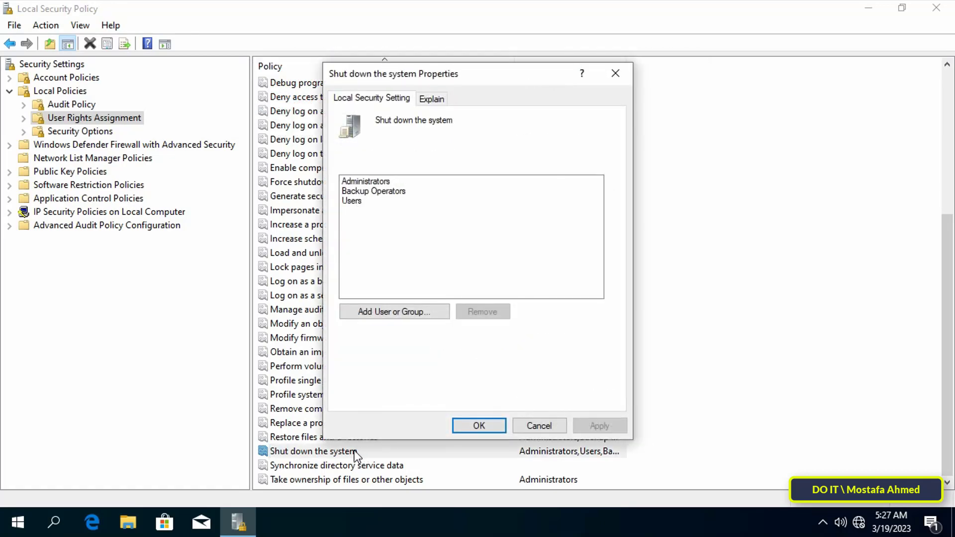
{"action": "left_click", "coordinate": [351, 203]}
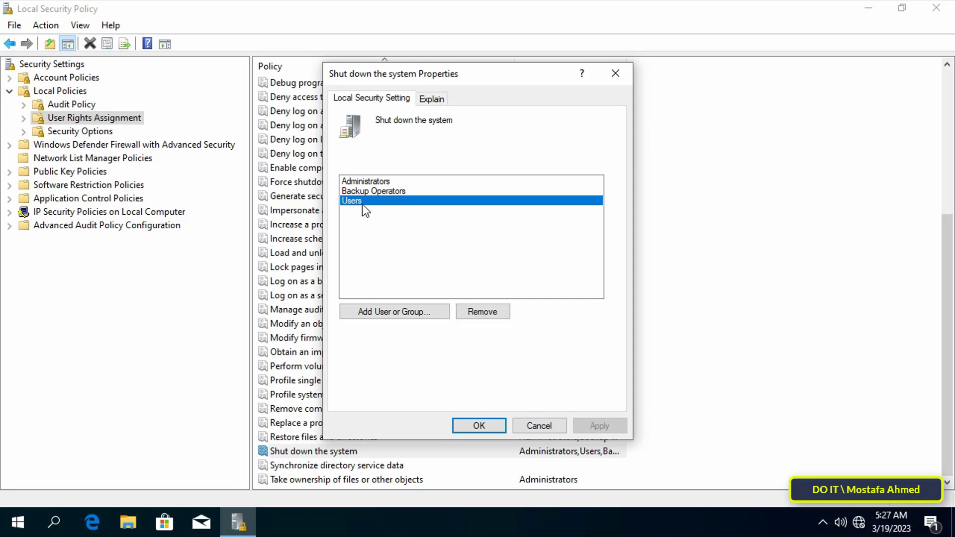
{"action": "left_click", "coordinate": [502, 315]}
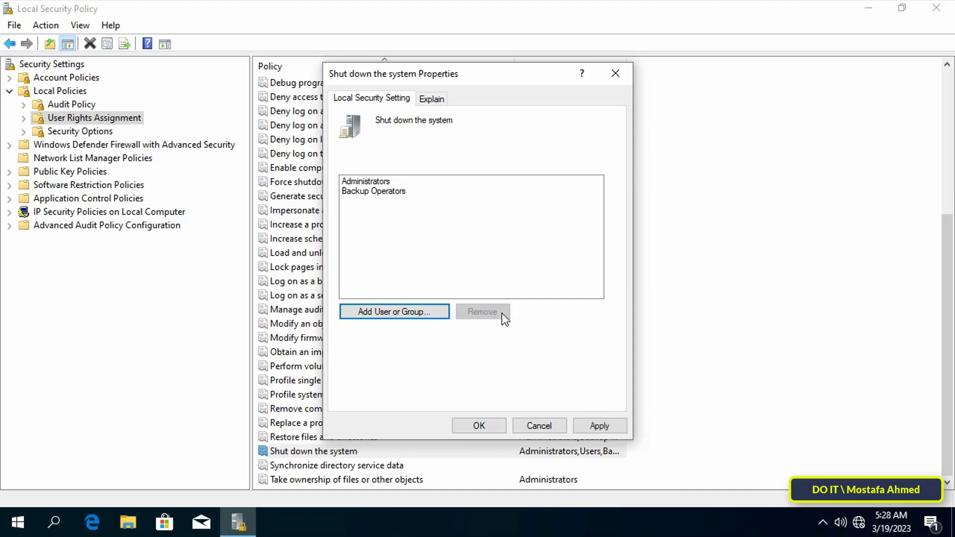
{"action": "left_click", "coordinate": [598, 427]}
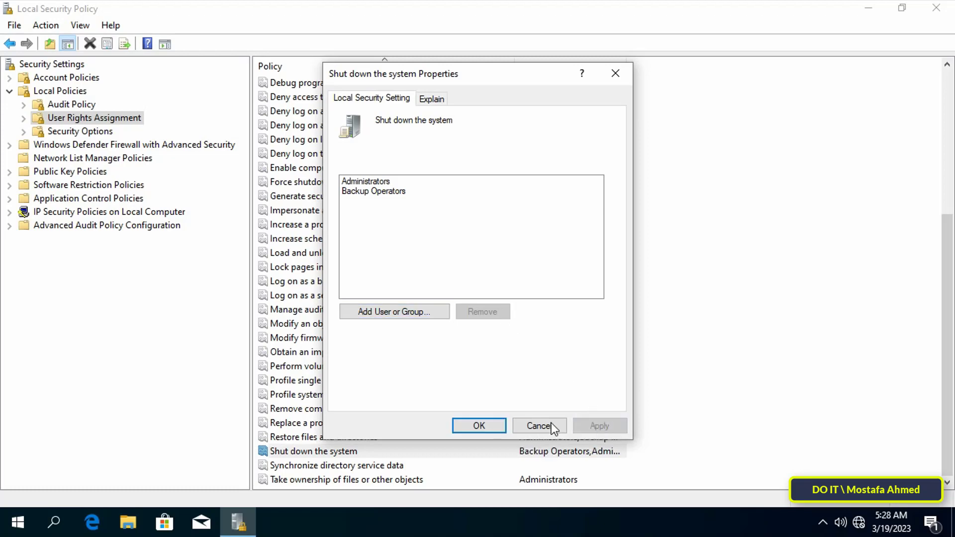
{"action": "left_click", "coordinate": [480, 427]}
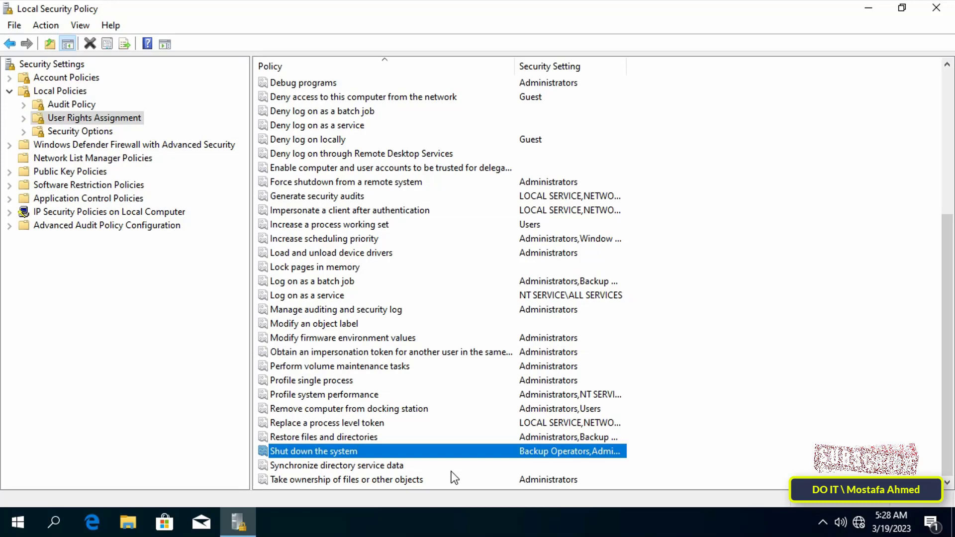
Close Local Security Policy and sign out of the Administrator account from the Start menu
{"action": "left_click", "coordinate": [935, 9]}
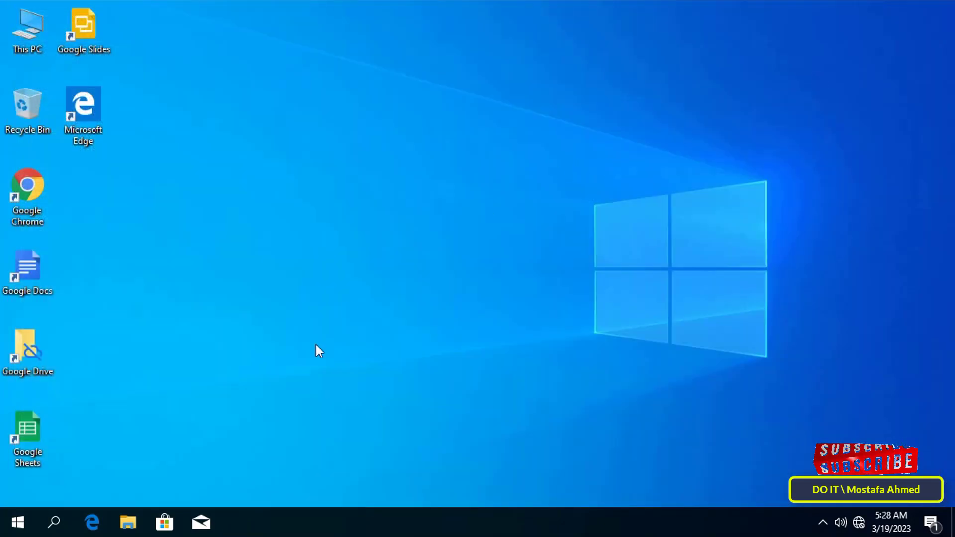
{"action": "left_click", "coordinate": [16, 530]}
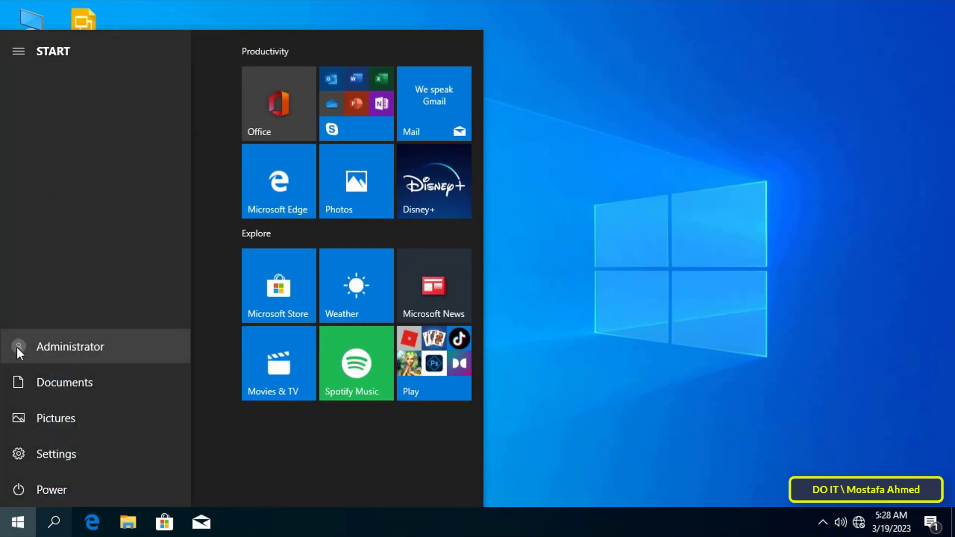
{"action": "left_click", "coordinate": [16, 348]}
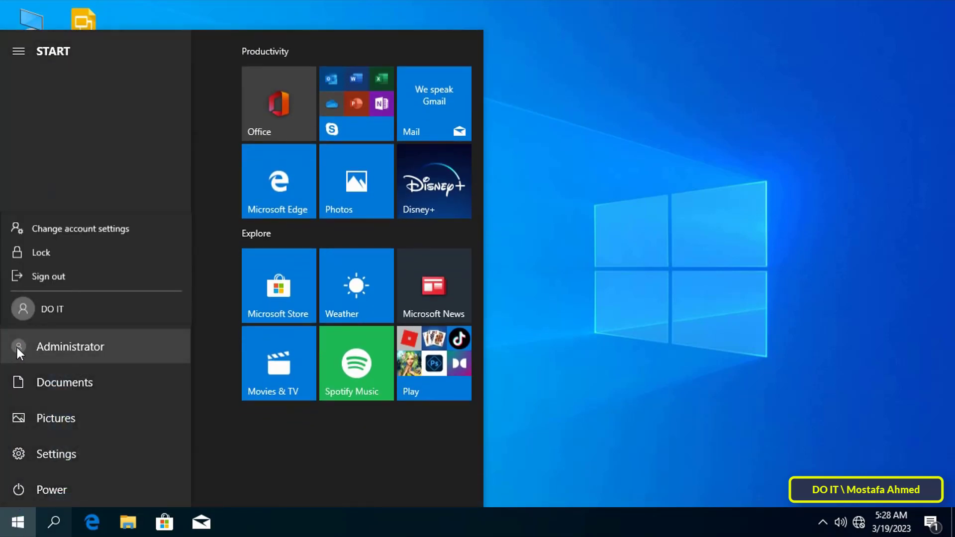
{"action": "left_click", "coordinate": [91, 277]}
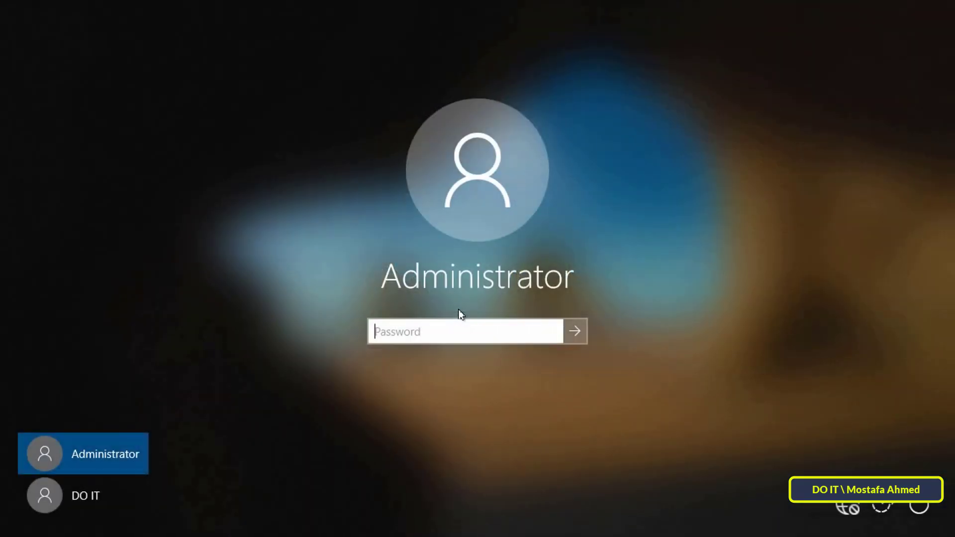
Sign in to the limited account with its password and check Start's power options
{"action": "left_click", "coordinate": [80, 504]}
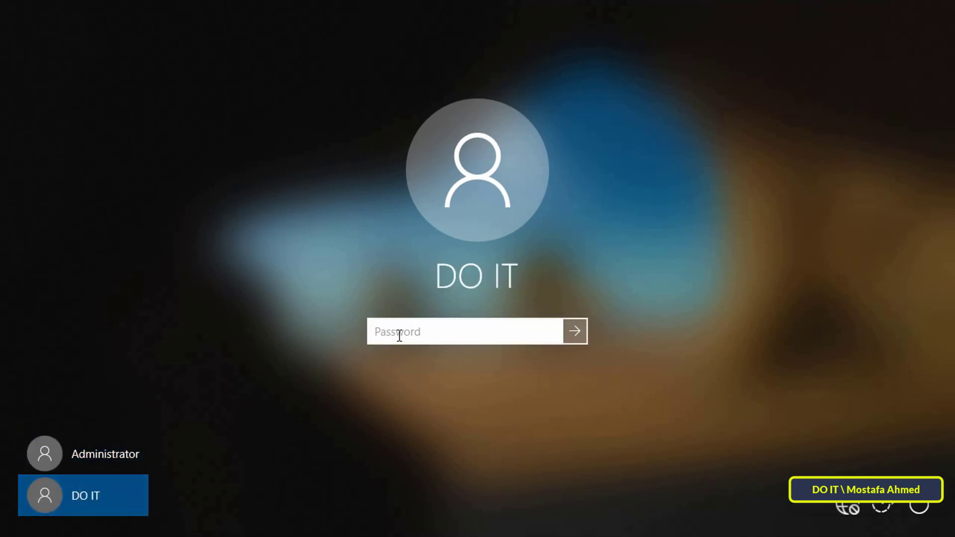
{"action": "type", "text": "1"}
{"action": "key", "text": "Return"}
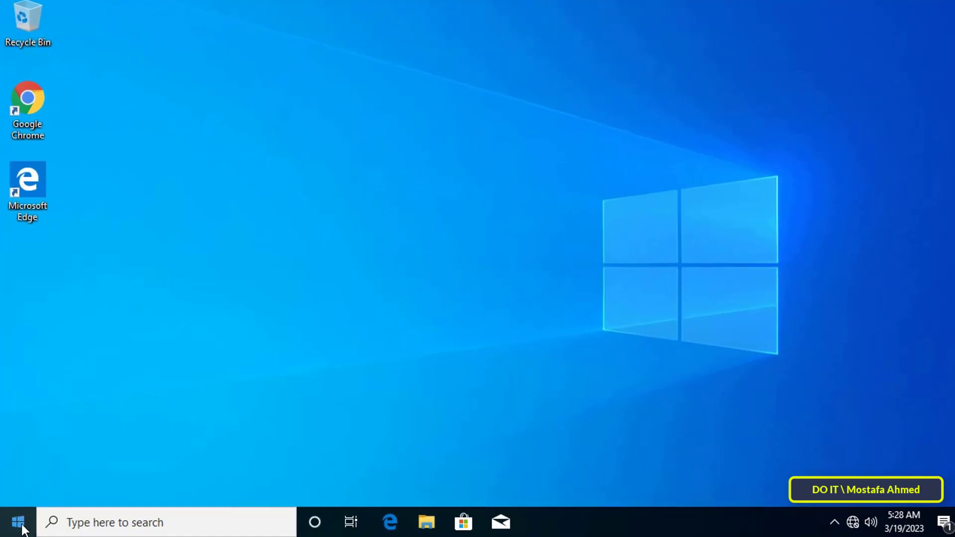
{"action": "left_click", "coordinate": [25, 524]}
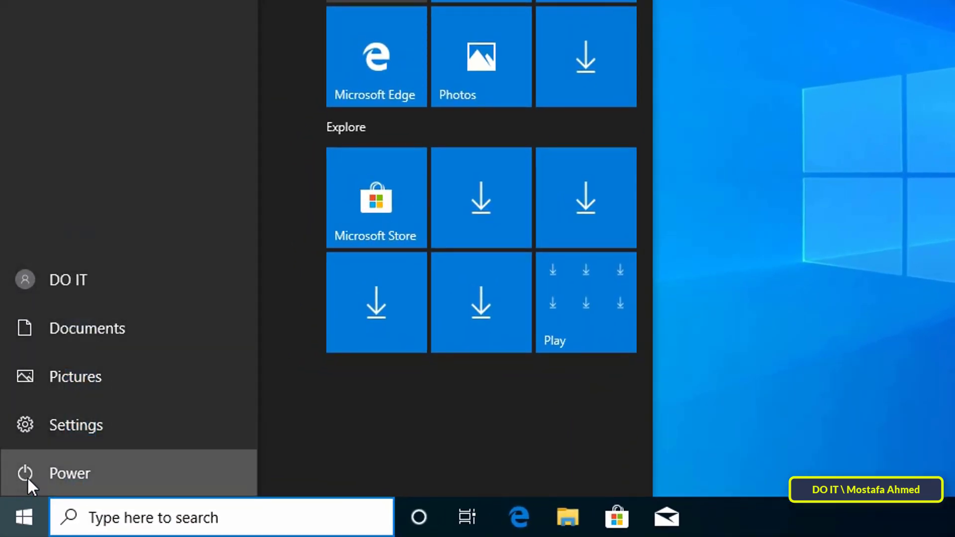
{"action": "left_click", "coordinate": [28, 480]}
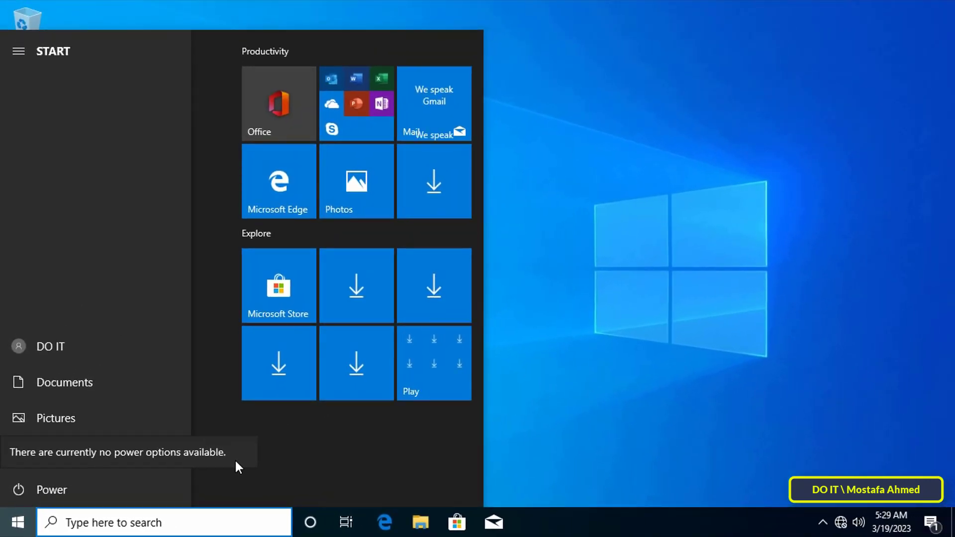
Sign out of the limited account, sign back in as Administrator, and bring up Run
{"action": "left_click", "coordinate": [70, 343]}
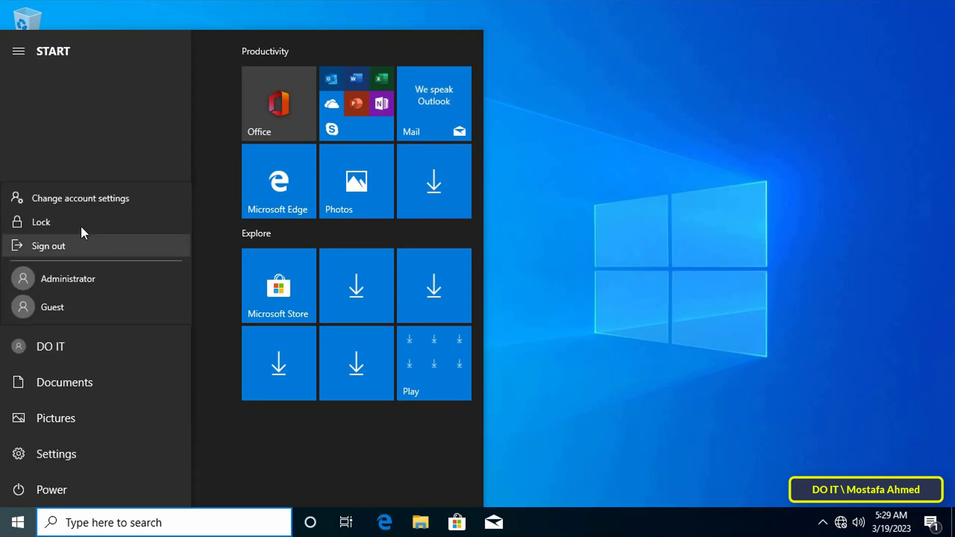
{"action": "left_click", "coordinate": [77, 246]}
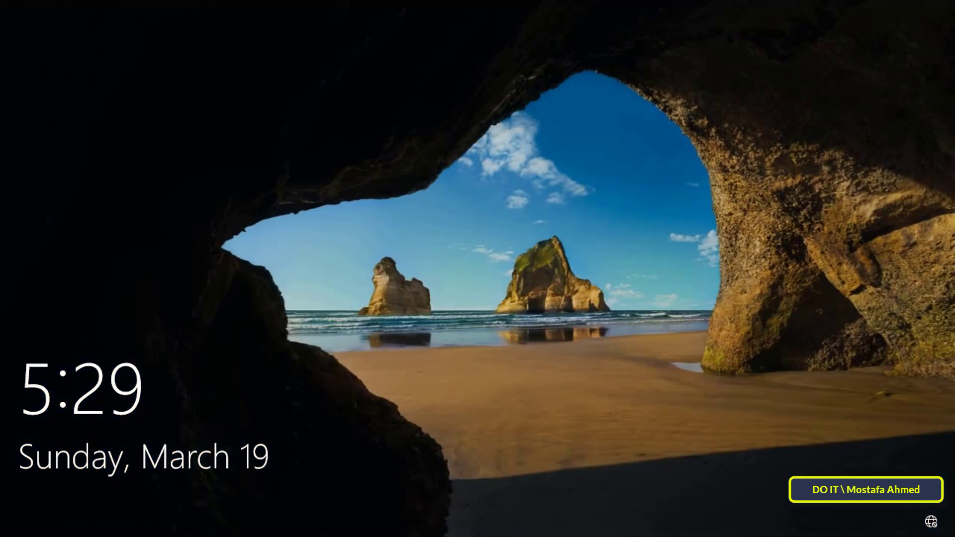
{"action": "left_click", "coordinate": [586, 372]}
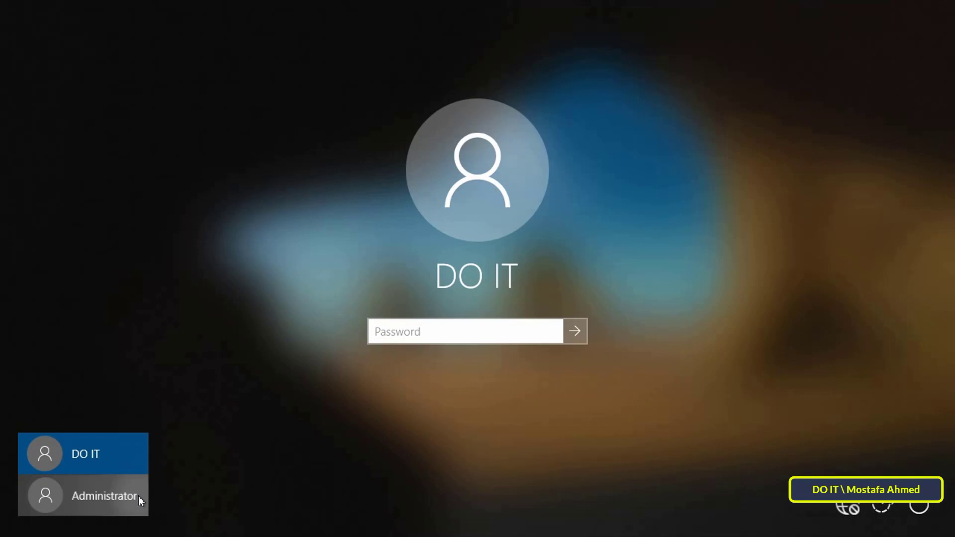
{"action": "left_click", "coordinate": [134, 497]}
{"action": "type", "text": "•••••••"}
{"action": "key", "text": "Return"}
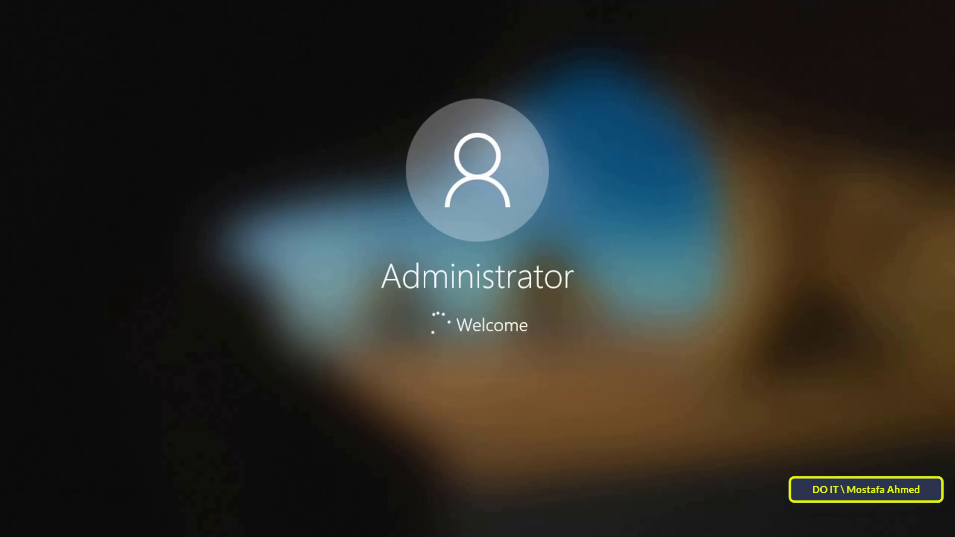
{"action": "key", "text": "super+r"}
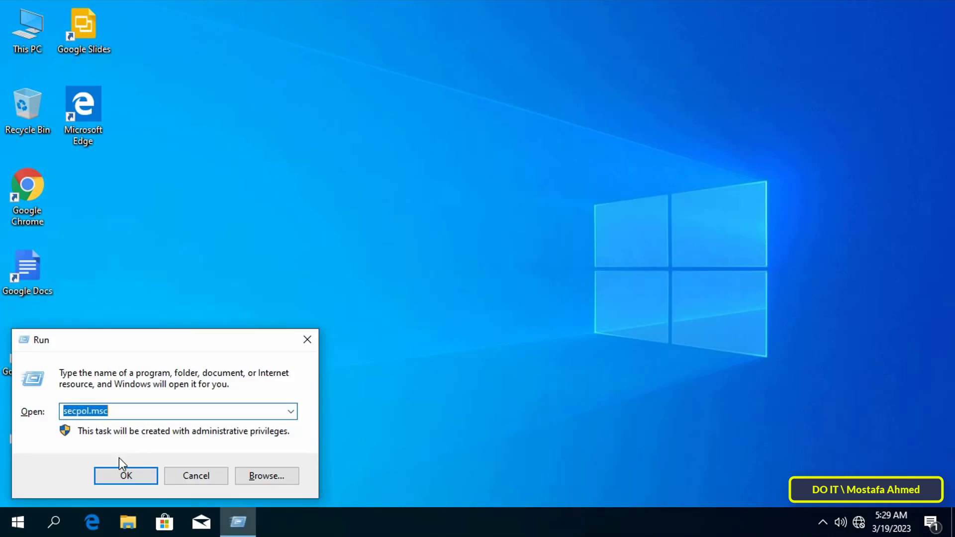
Relaunch Local Security Policy full-screen on User Rights Assignment, scrolled to the list's bottom
{"action": "left_click", "coordinate": [124, 474]}
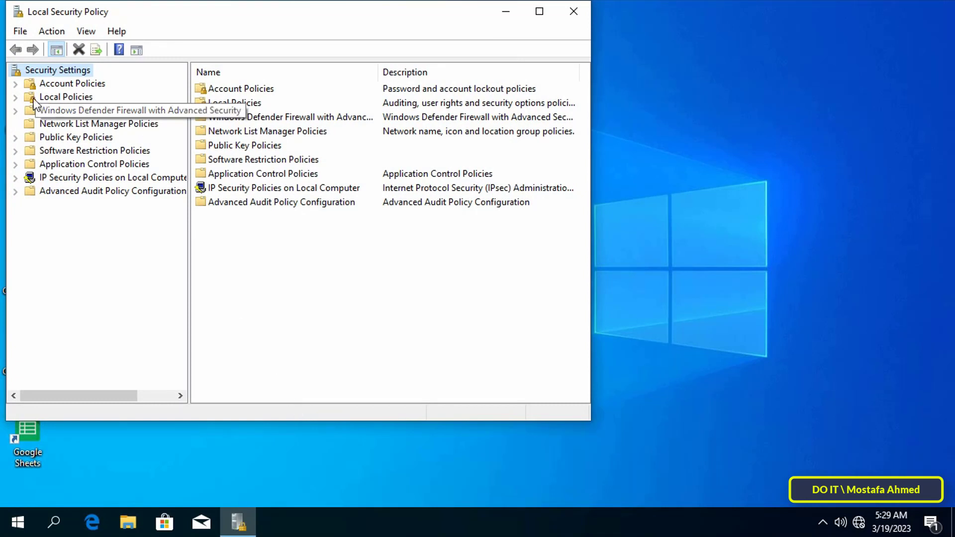
{"action": "left_click", "coordinate": [16, 98]}
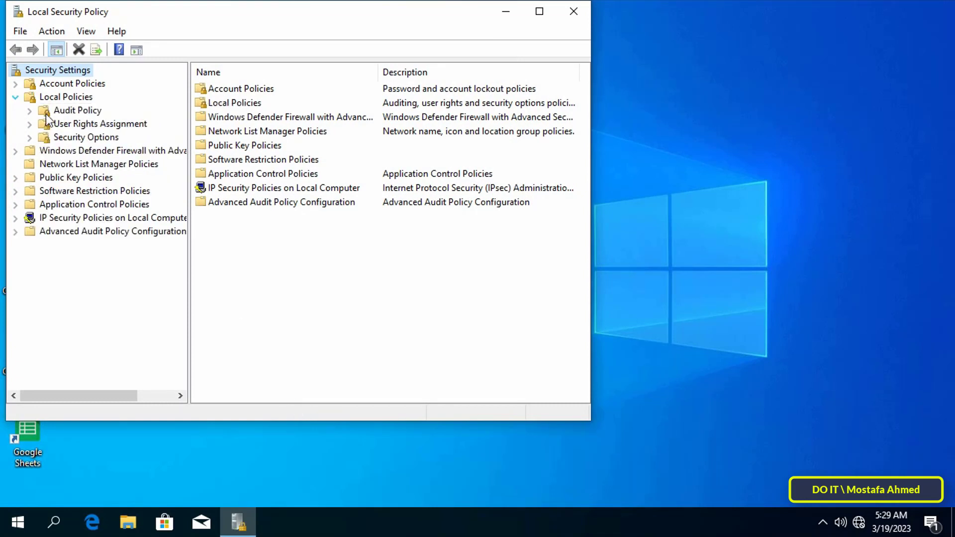
{"action": "left_click", "coordinate": [73, 125]}
{"action": "left_click", "coordinate": [541, 14]}
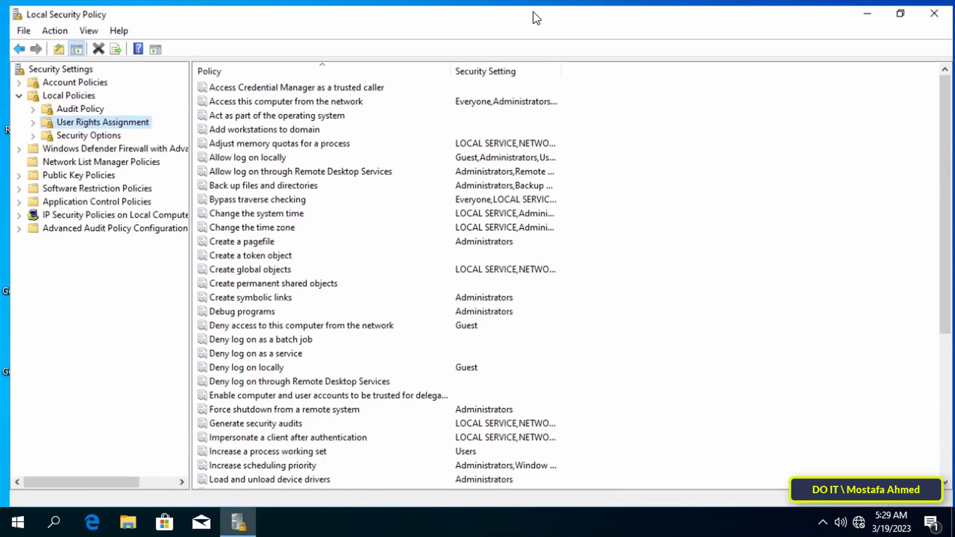
{"action": "scroll", "coordinate": [307, 329], "scroll_direction": "down", "scroll_amount": 2}
{"action": "scroll", "coordinate": [304, 333], "scroll_direction": "down", "scroll_amount": 3}
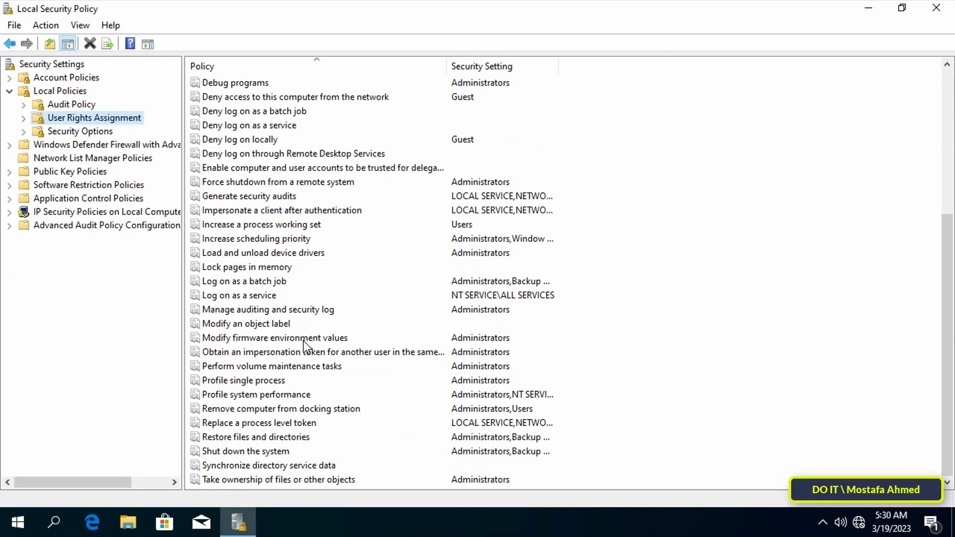
Open the 'Shut down the system' properties, dismiss the Google Drive prompt, and begin adding a group
{"action": "left_click", "coordinate": [268, 451]}
{"action": "double_click", "coordinate": [350, 453]}
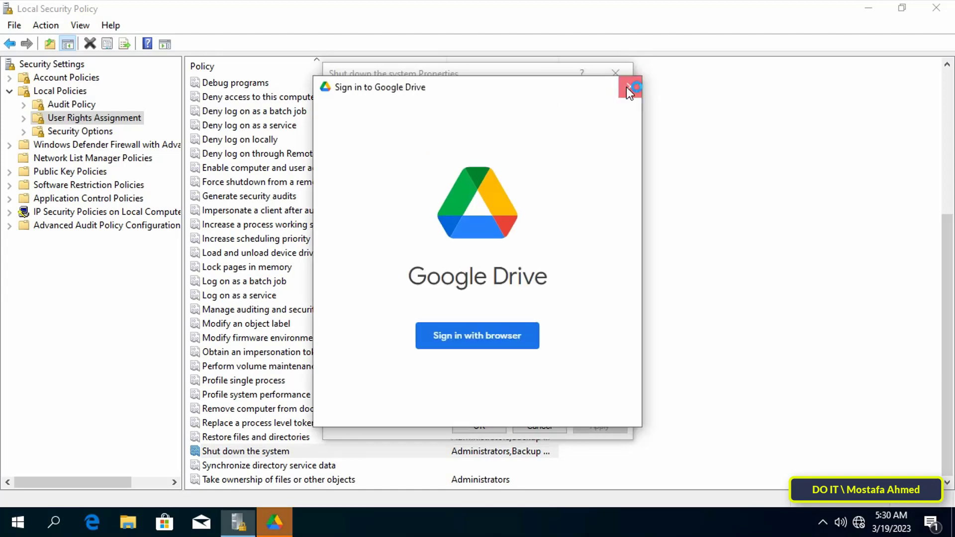
{"action": "left_click", "coordinate": [626, 87]}
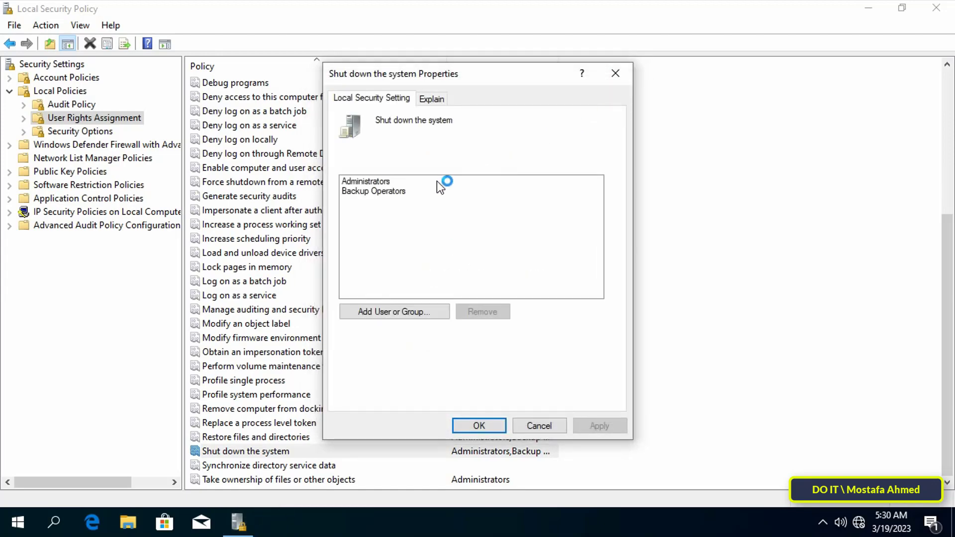
{"action": "left_click", "coordinate": [398, 315]}
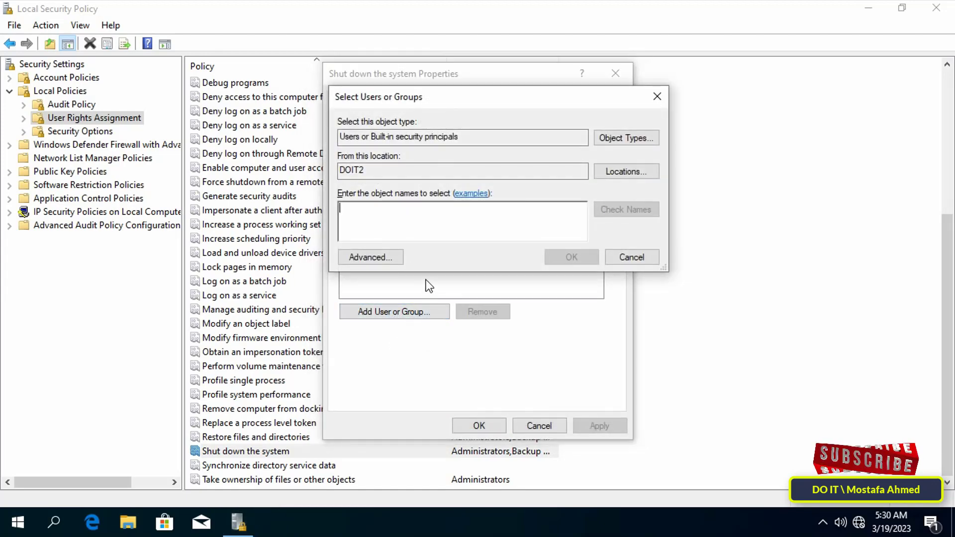
Run an advanced search with Groups included and pick Users from the results
{"action": "left_click", "coordinate": [386, 259]}
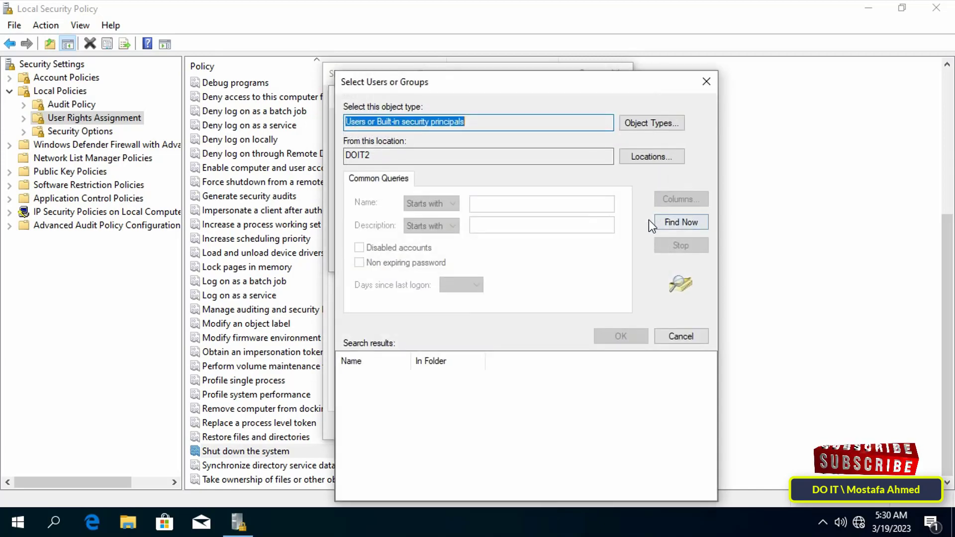
{"action": "left_click", "coordinate": [644, 125]}
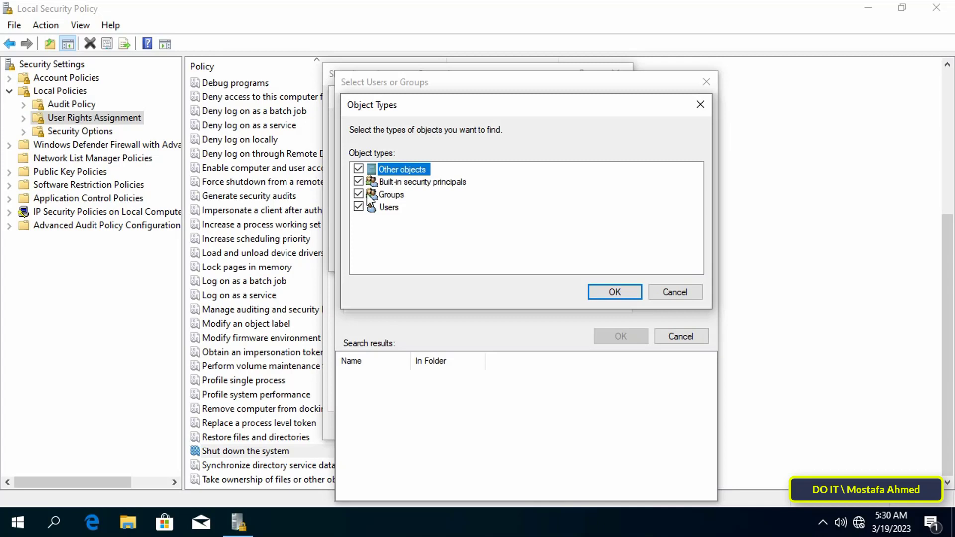
{"action": "left_click", "coordinate": [606, 294]}
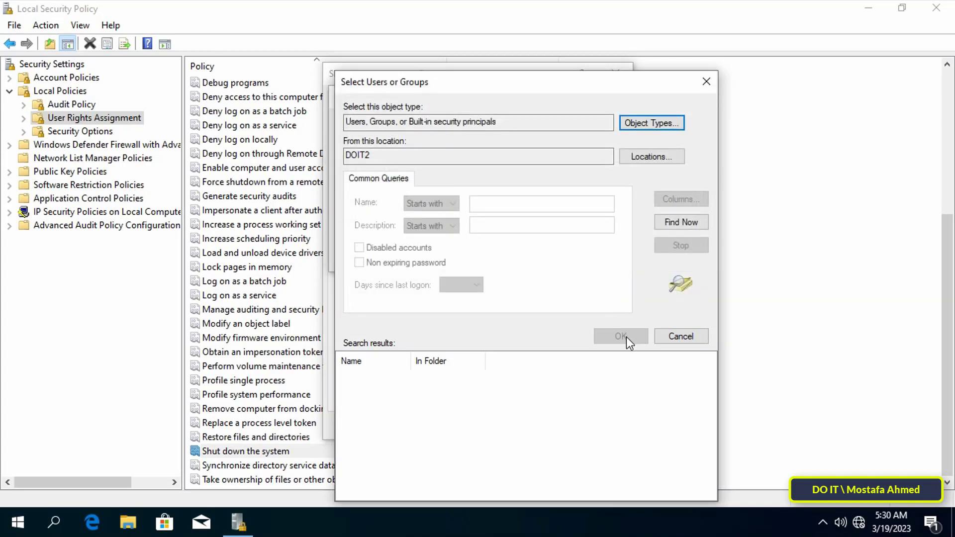
{"action": "left_click", "coordinate": [688, 225]}
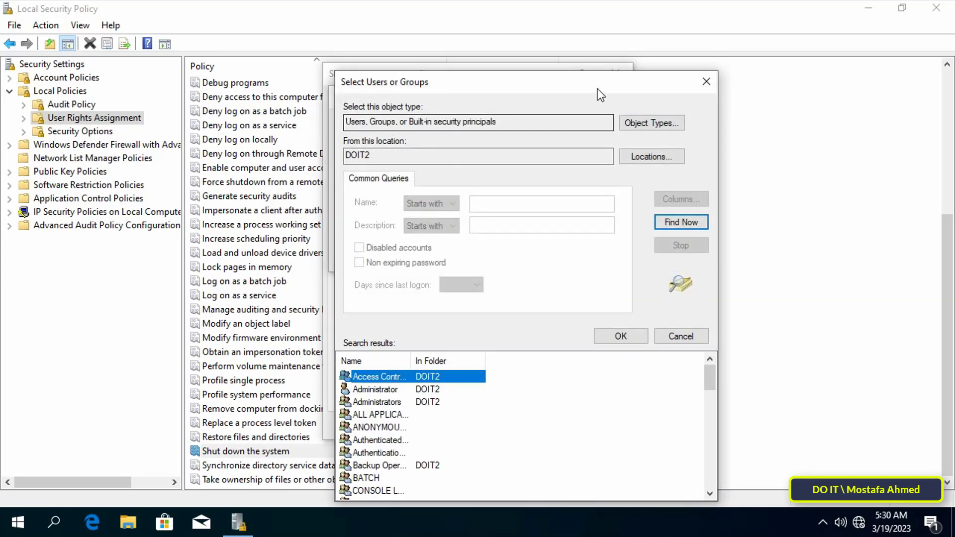
{"action": "left_click_drag", "start_coordinate": [598, 88], "coordinate": [599, 34]}
{"action": "scroll", "coordinate": [523, 344], "scroll_direction": "down", "scroll_amount": 10}
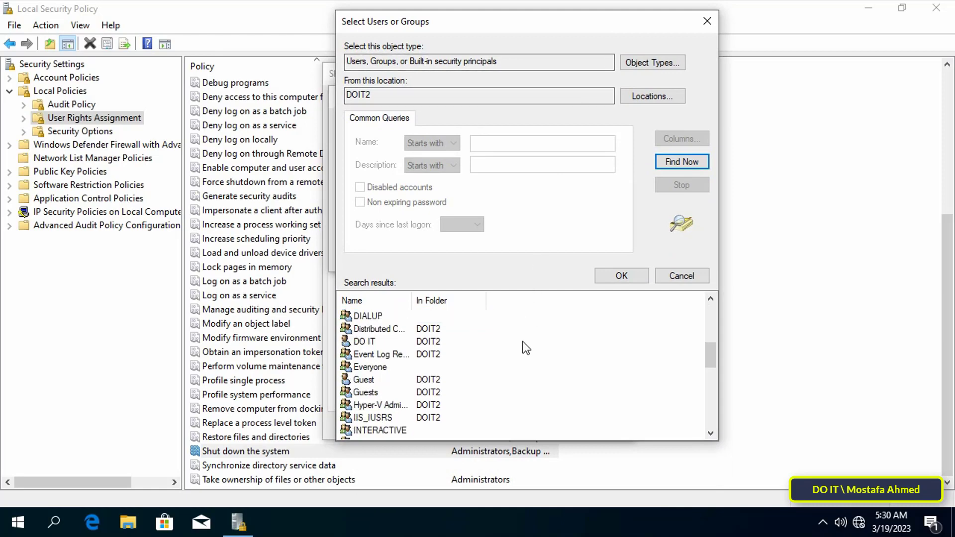
{"action": "left_click", "coordinate": [377, 422]}
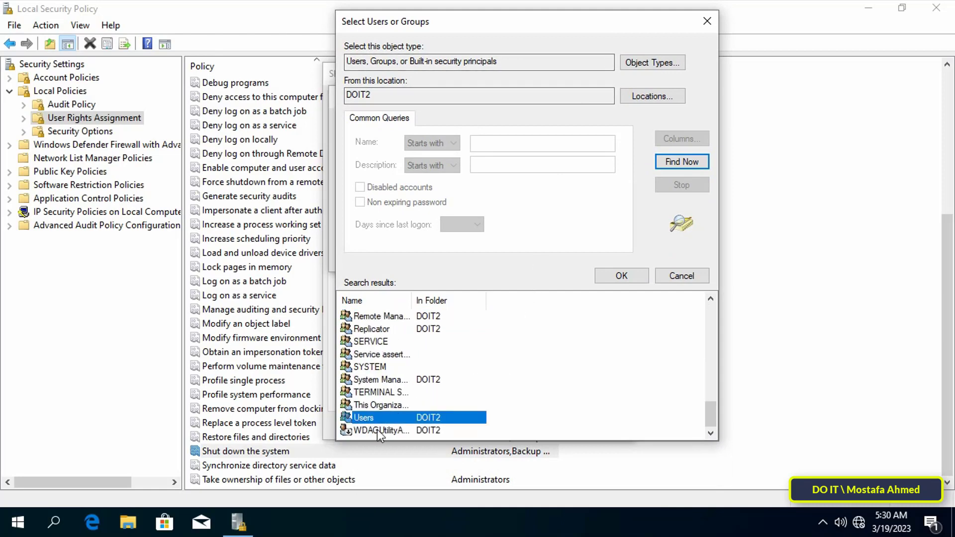
Add DOIT2\Users to the 'Shut down the system' right and apply the updated permissions
{"action": "left_click", "coordinate": [637, 279]}
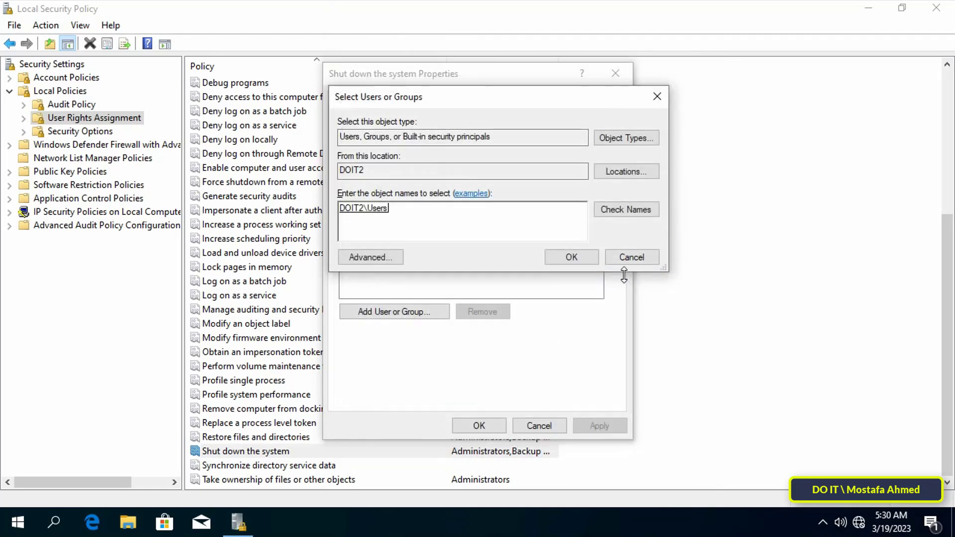
{"action": "left_click", "coordinate": [581, 262]}
{"action": "left_click", "coordinate": [356, 202]}
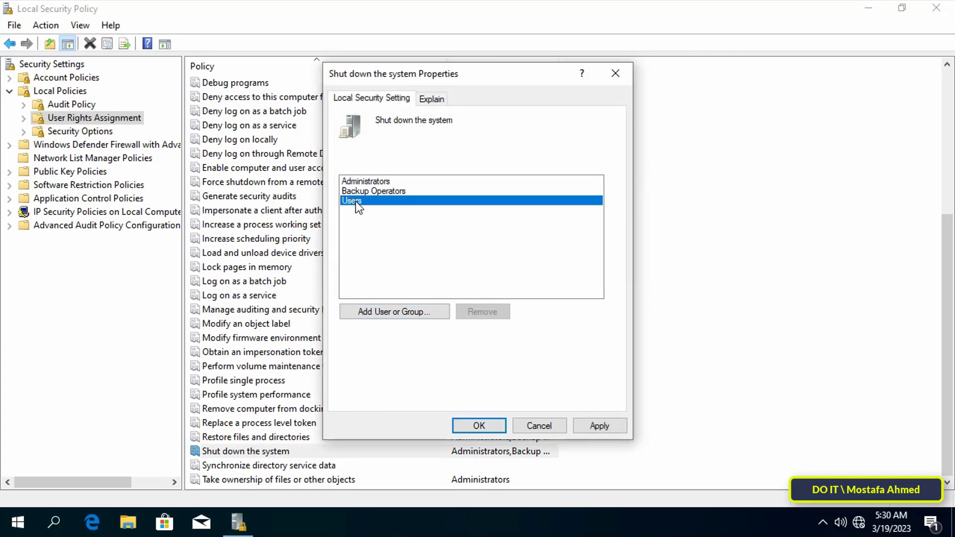
{"action": "left_click", "coordinate": [614, 430]}
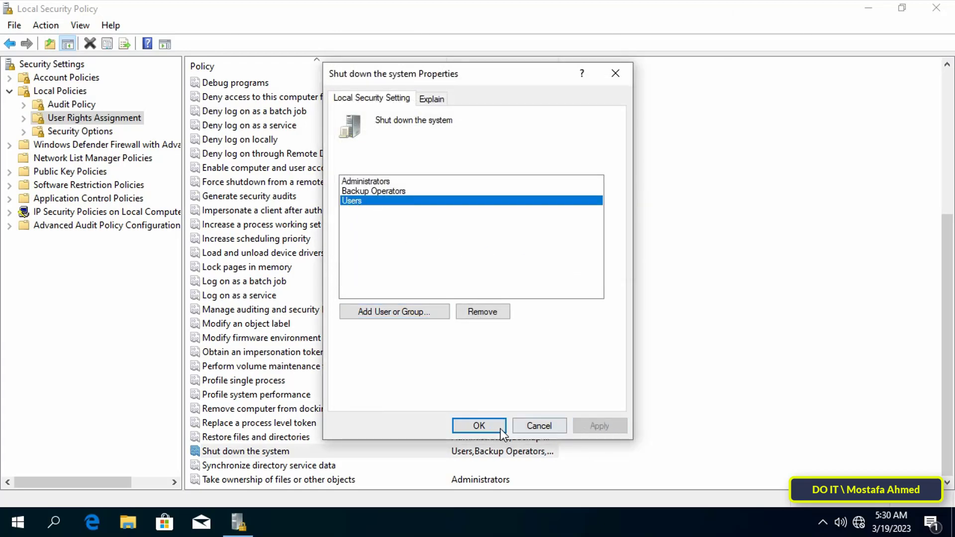
{"action": "left_click", "coordinate": [478, 426]}
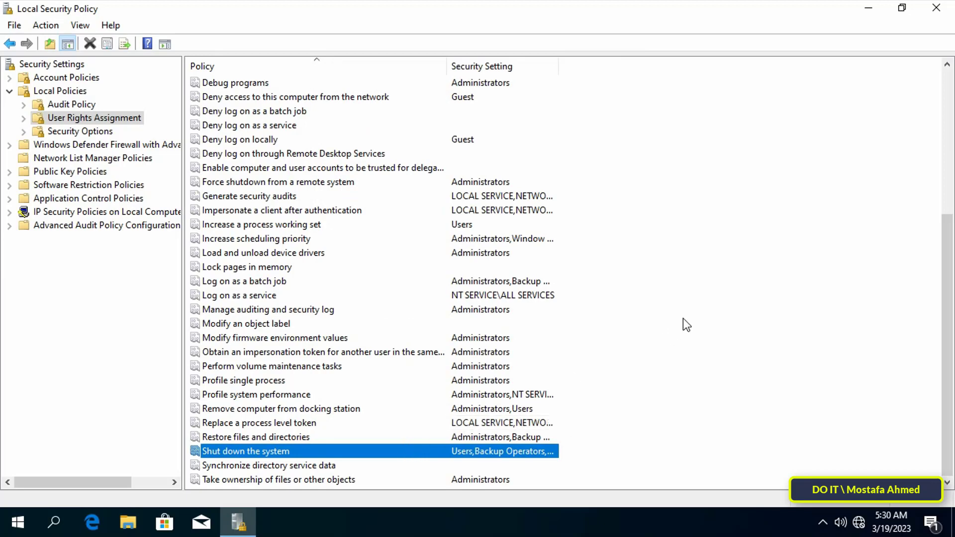
Open the Start menu's Power button to confirm Sleep, Shut down and Restart are offered
{"action": "left_click", "coordinate": [20, 520]}
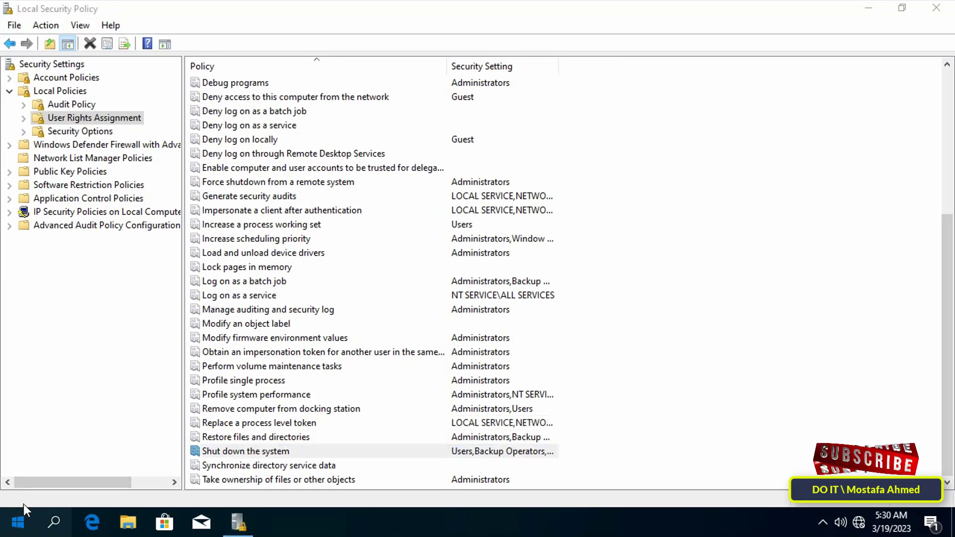
{"action": "left_click", "coordinate": [19, 489]}
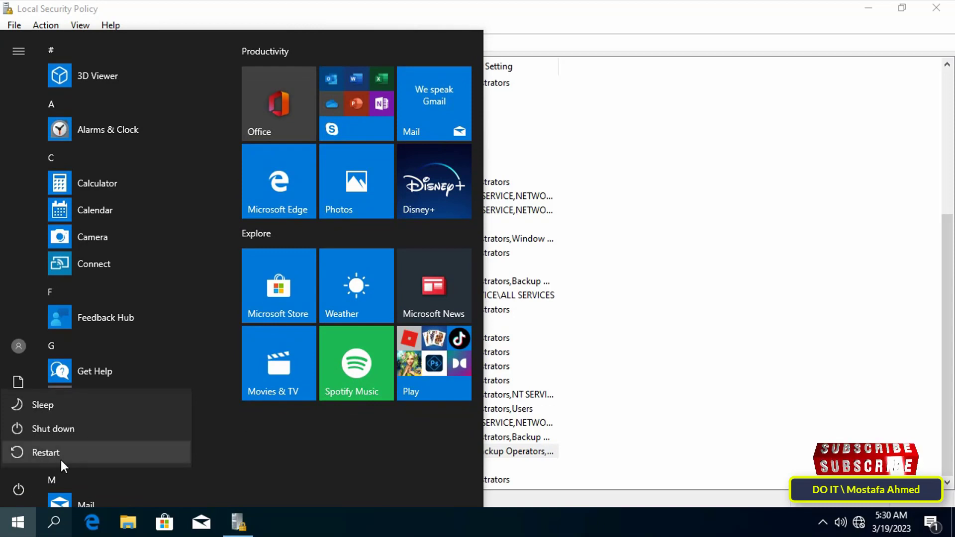